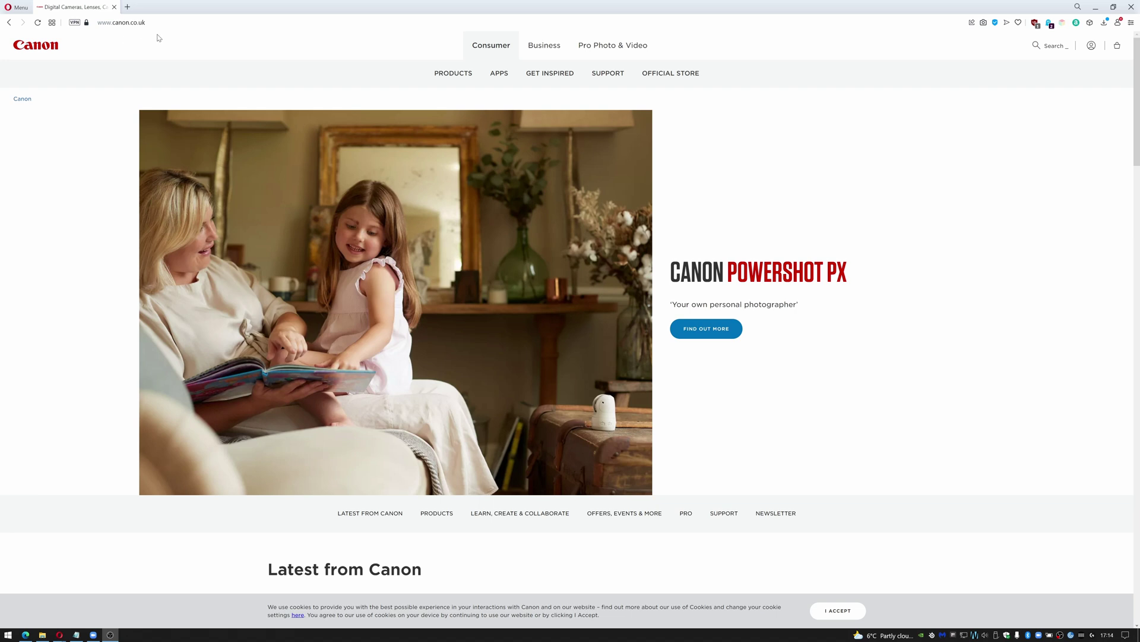
# Step: Go through Products > Support > Downloads & Help to the Drivers support page
pyautogui.click(447, 77)
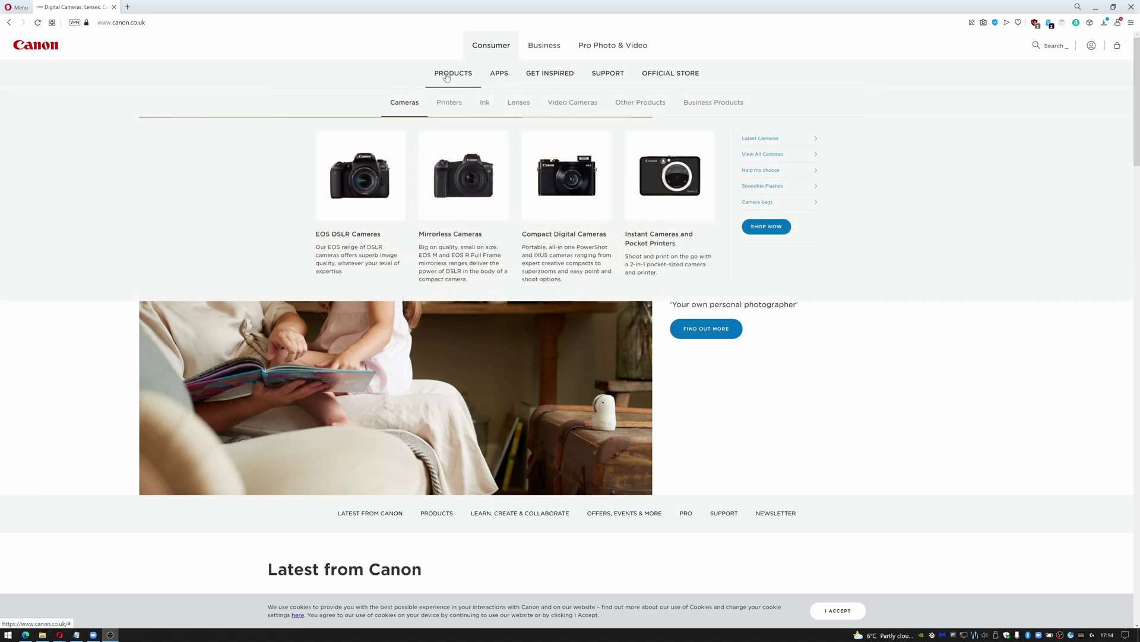
pyautogui.moveTo(628, 82)
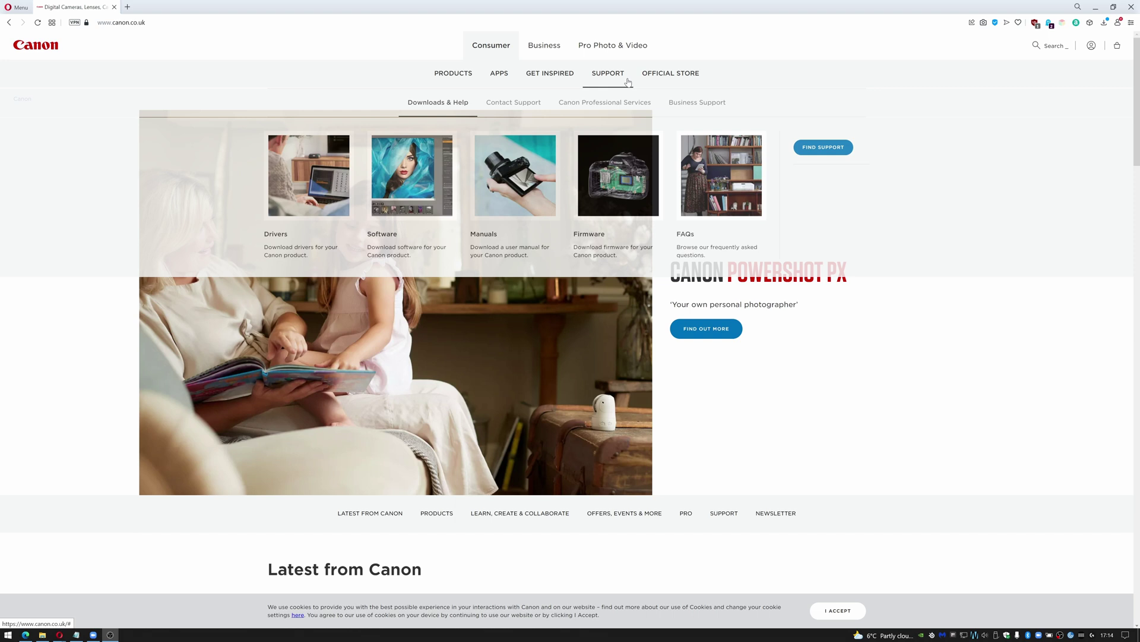
pyautogui.moveTo(588, 104)
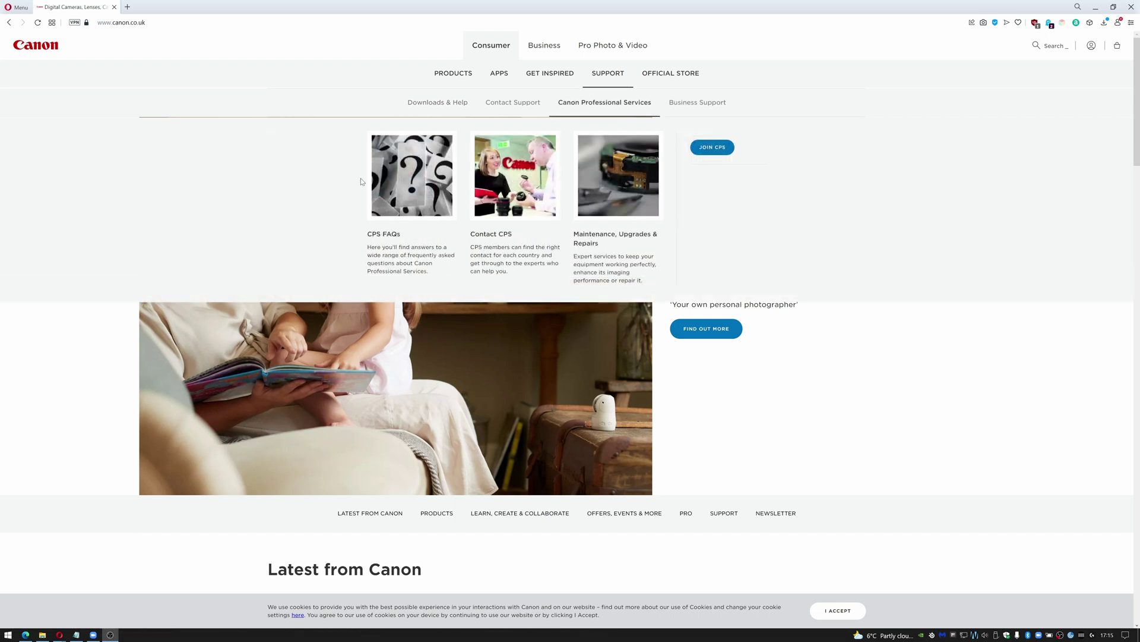
pyautogui.moveTo(421, 104)
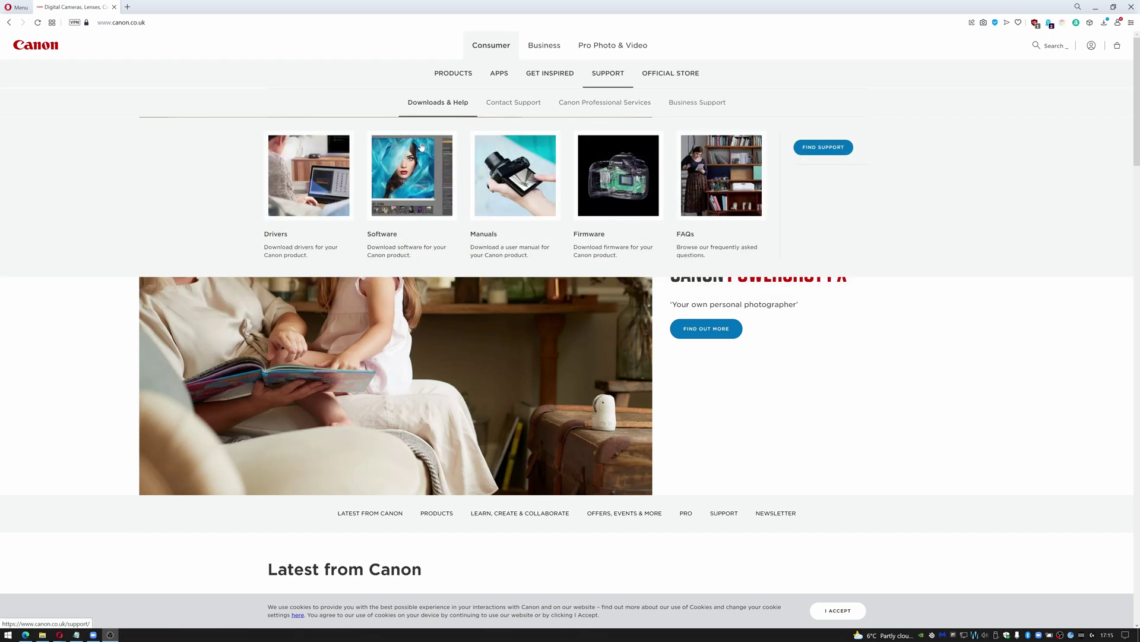
pyautogui.click(305, 189)
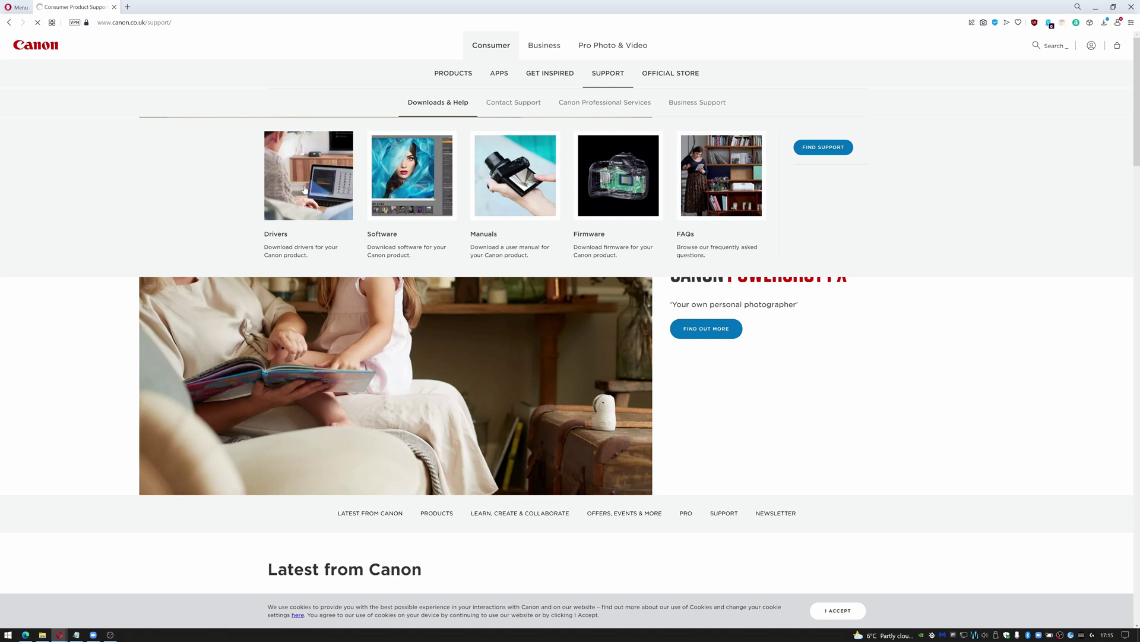
# Step: Choose EOS Cameras under Select your product and scroll to the EOS model list
pyautogui.scroll(-5, 733, 437)
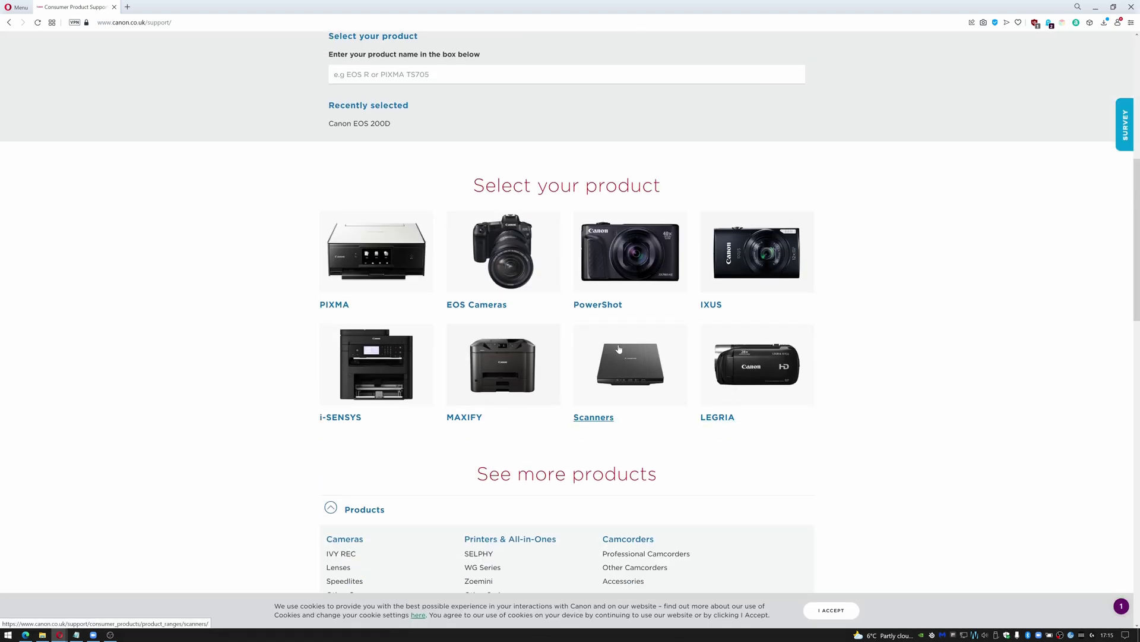
pyautogui.click(499, 257)
pyautogui.scroll(-5, 475, 252)
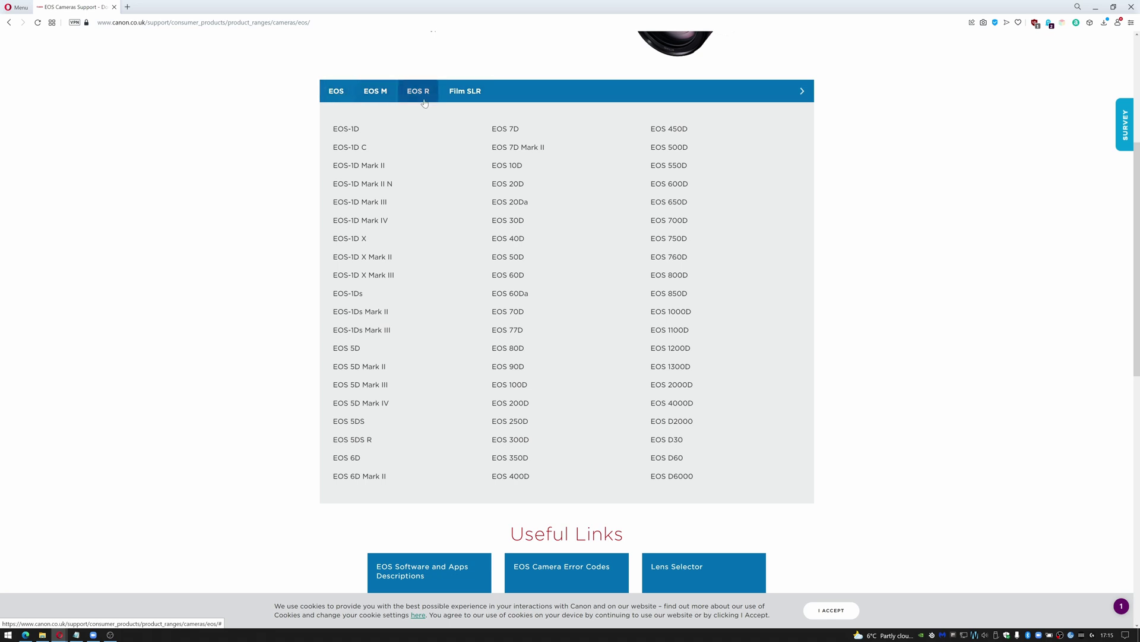
# Step: Open the EOS 200D support page and show its Software downloads
pyautogui.click(509, 404)
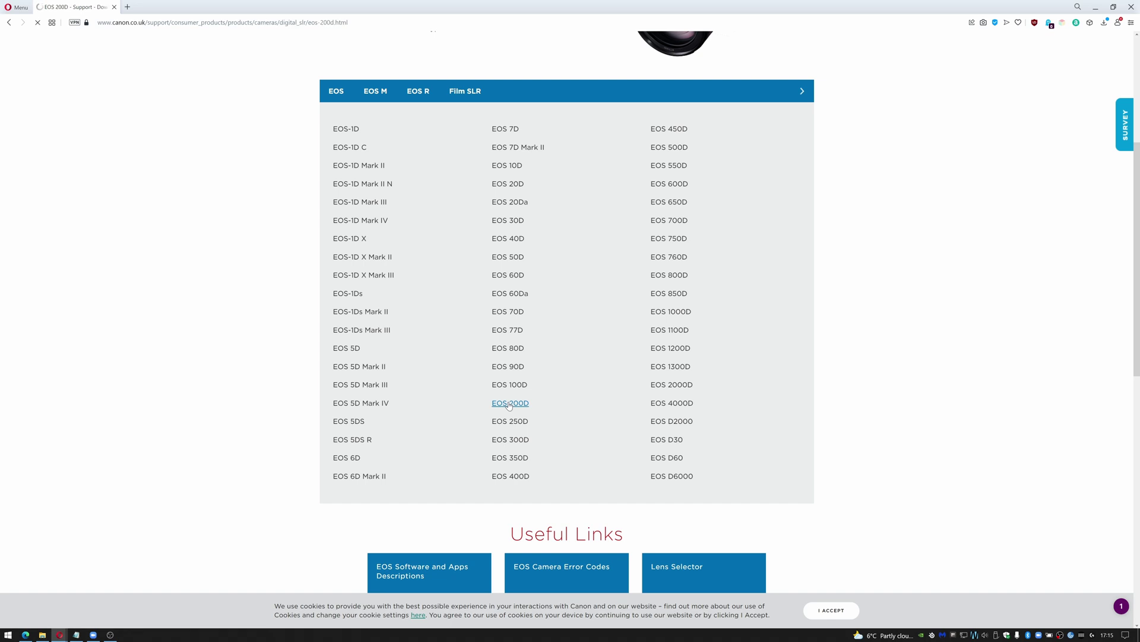
pyautogui.scroll(-2, 524, 411)
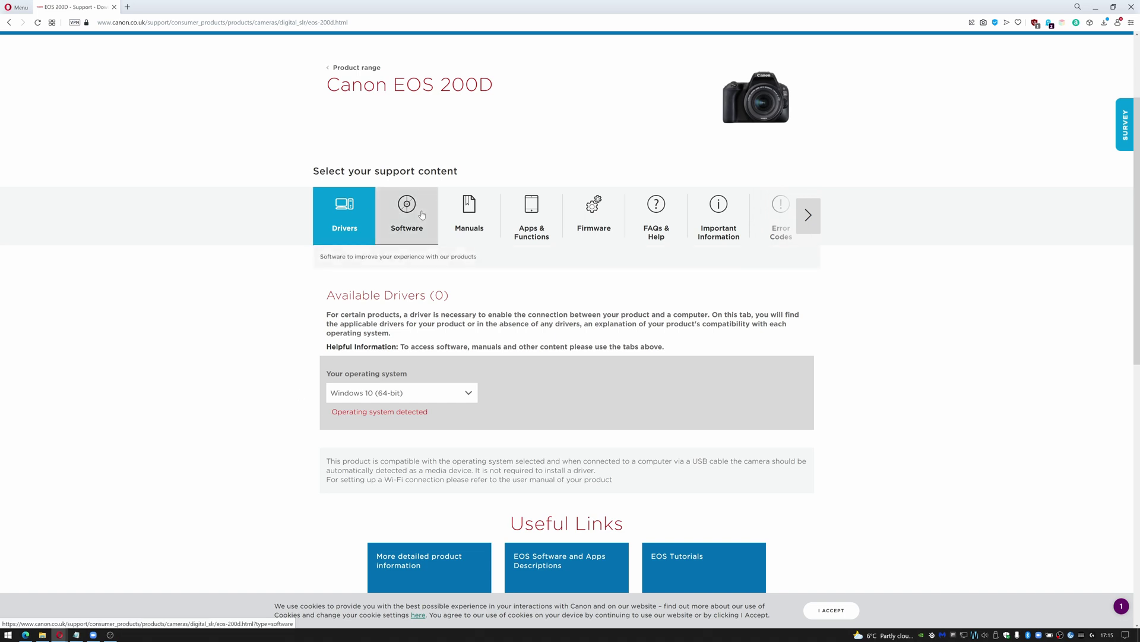
pyautogui.click(397, 214)
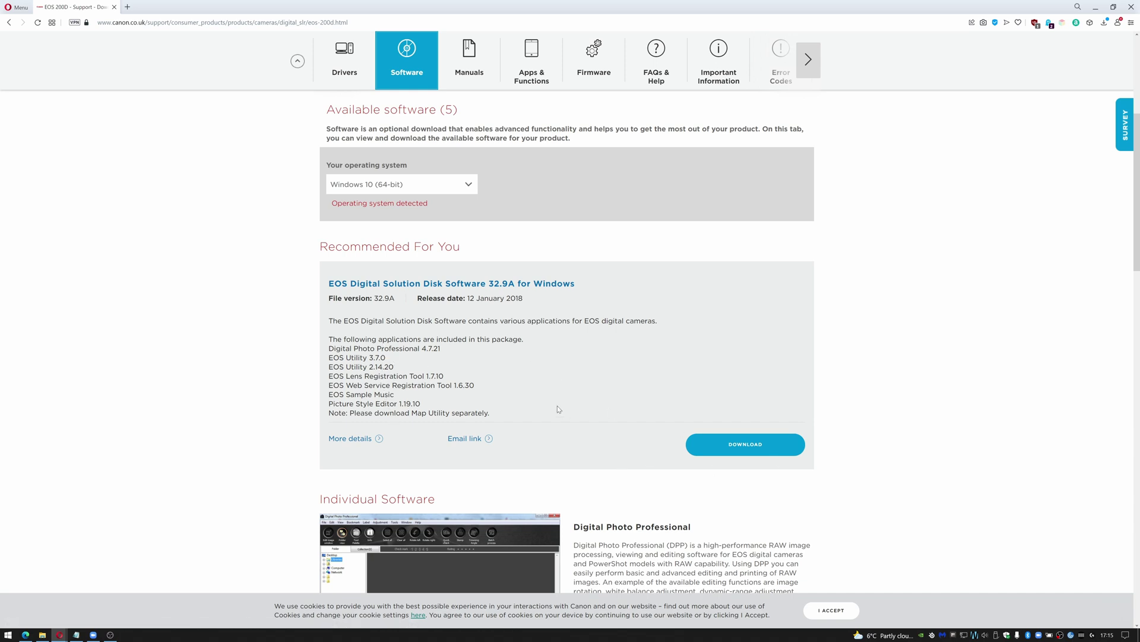
pyautogui.scroll(2, 546, 403)
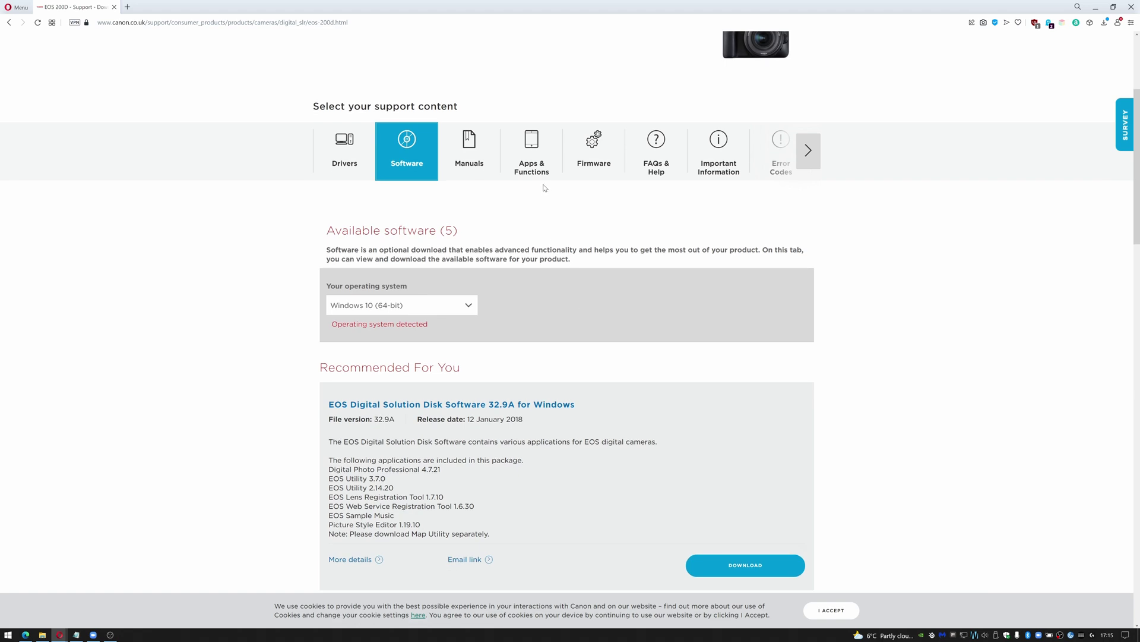
pyautogui.click(596, 153)
pyautogui.scroll(-1, 572, 273)
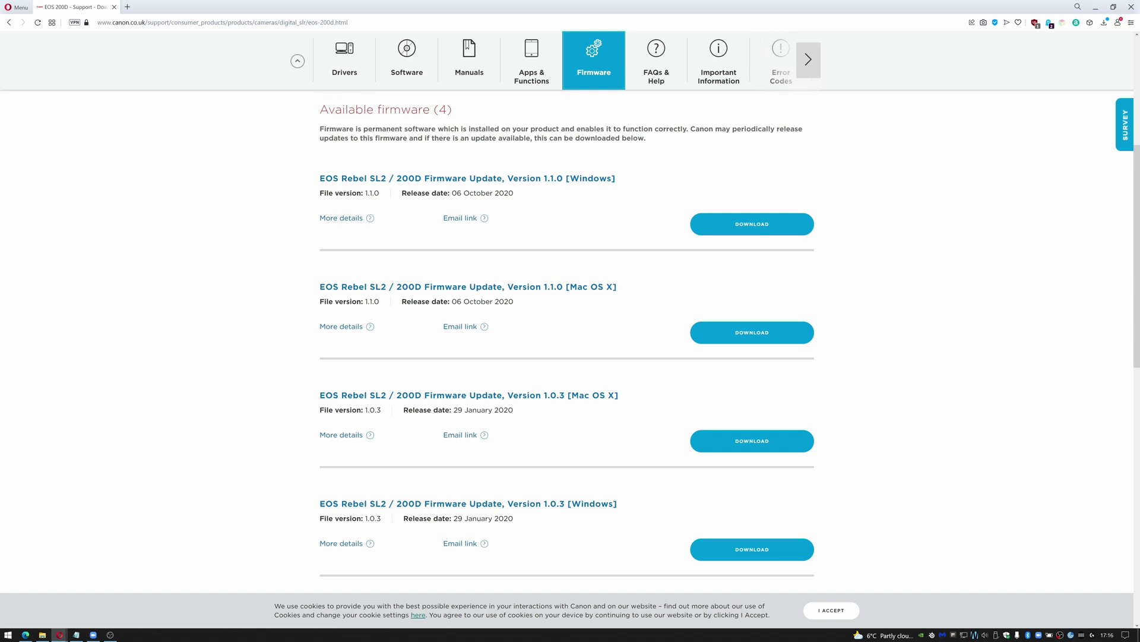
# Step: Extract the firmware zip in Downloads with 7-Zip into a v110-sl2-200d-x9-win folder
pyautogui.click(43, 635)
pyautogui.rightClick(780, 306)
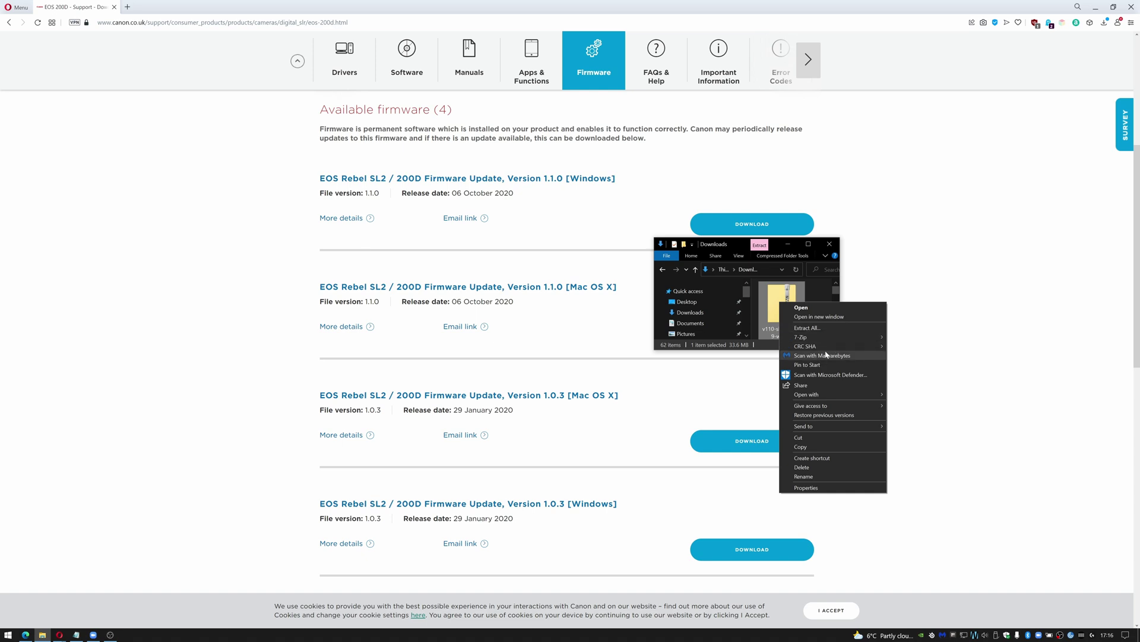
pyautogui.moveTo(825, 340)
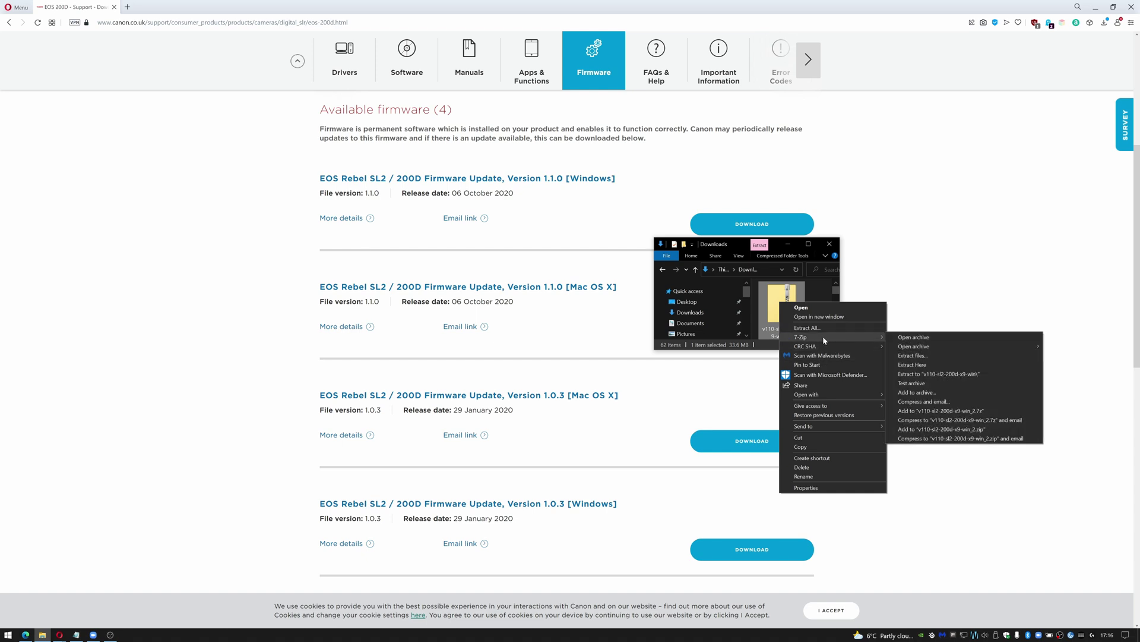
pyautogui.click(978, 374)
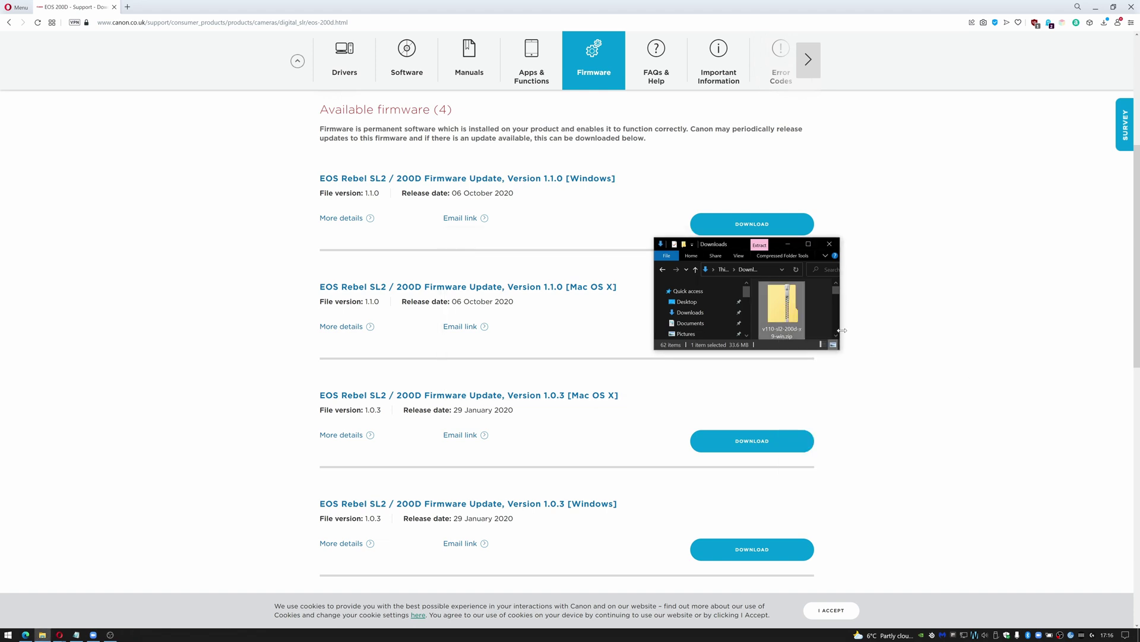
pyautogui.rightClick(772, 306)
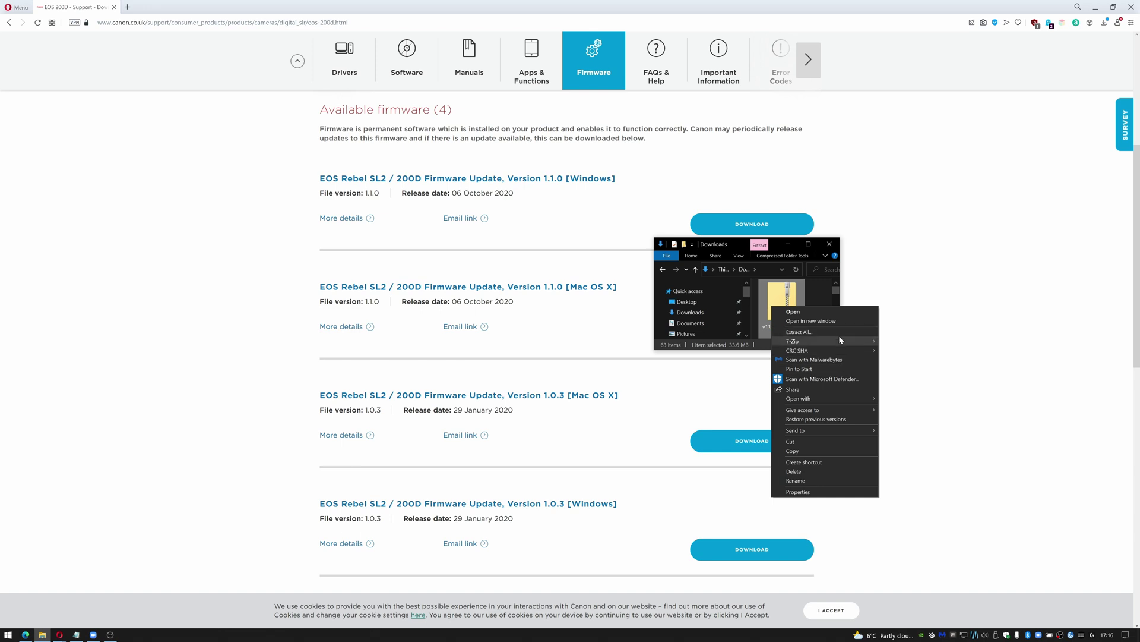
pyautogui.moveTo(839, 337)
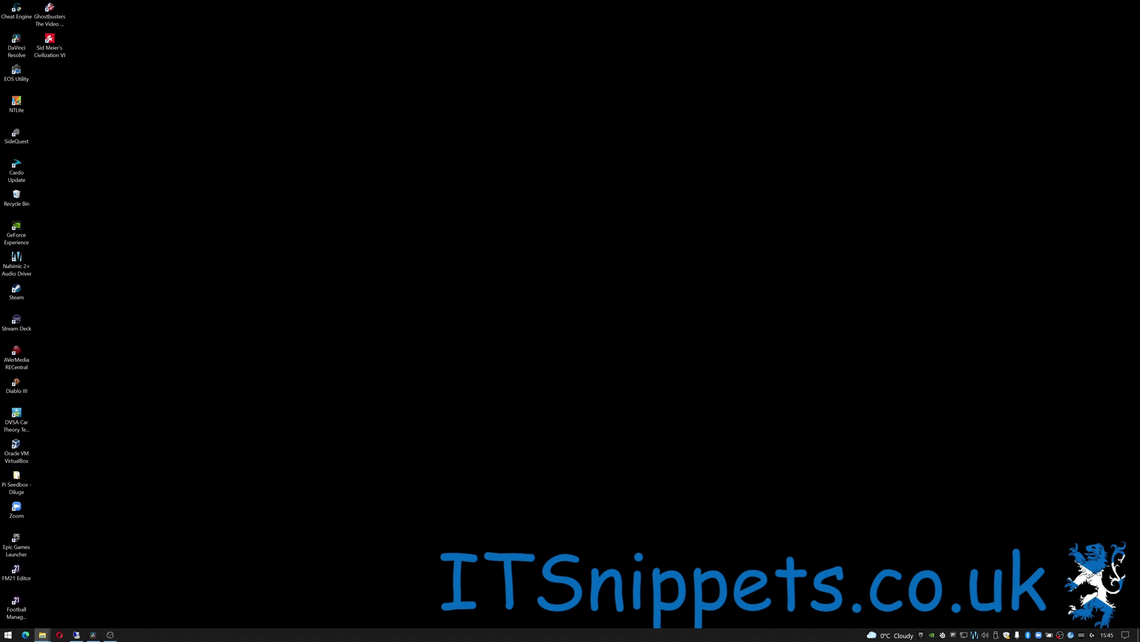
# Step: Cut CCF18110.FIR from the extracted firmware folder
pyautogui.click(42, 635)
pyautogui.moveTo(921, 173); pyautogui.dragTo(503, 175)
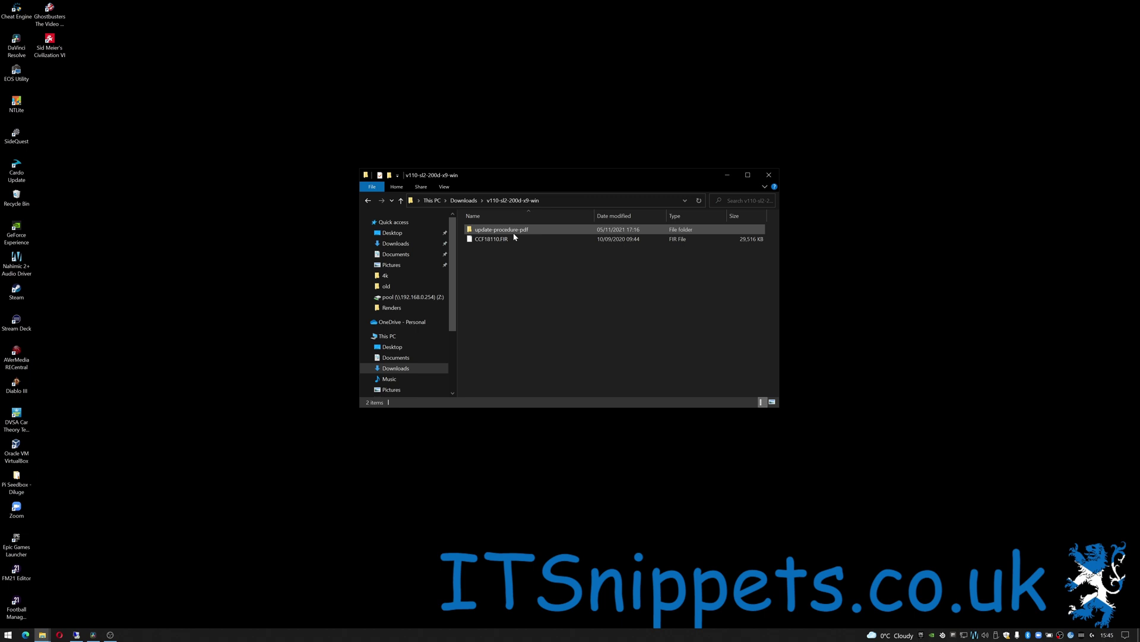
pyautogui.scroll(-5, 450, 337)
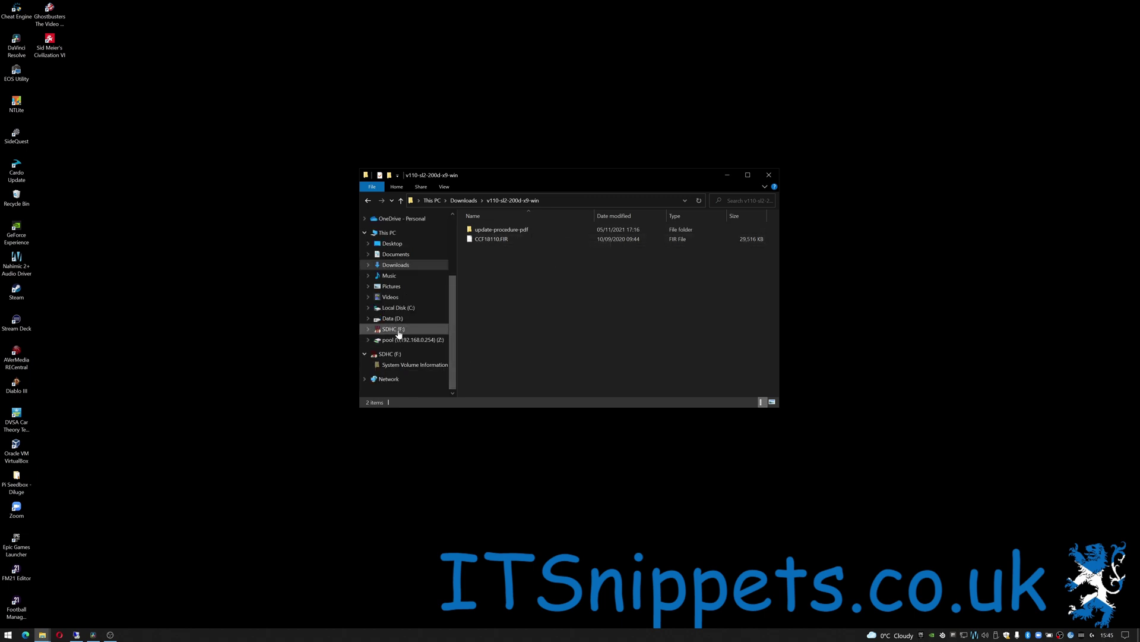
pyautogui.click(491, 240)
pyautogui.rightClick(492, 239)
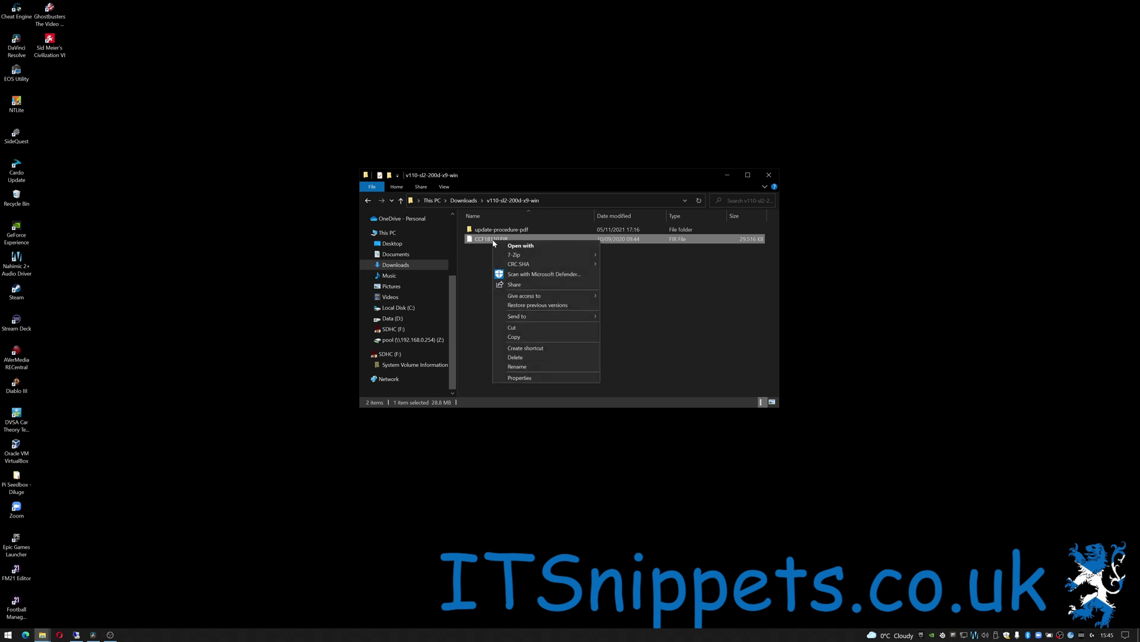
pyautogui.click(534, 329)
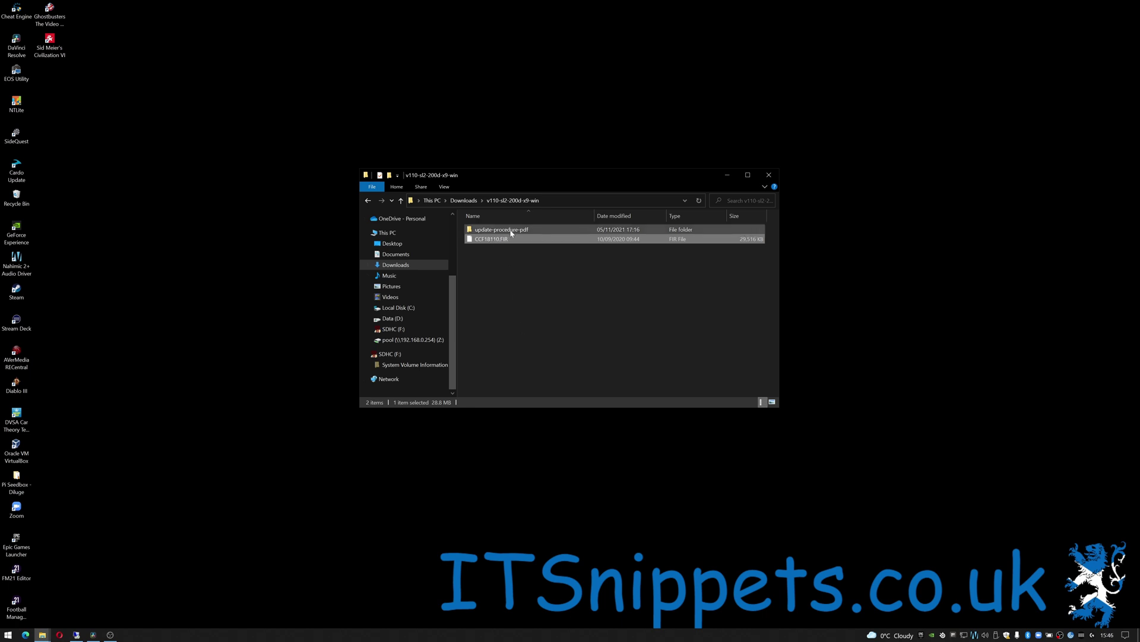
# Step: Paste CCF18110.FIR into the root of the SDHC (F:) card
pyautogui.click(395, 329)
pyautogui.rightClick(523, 298)
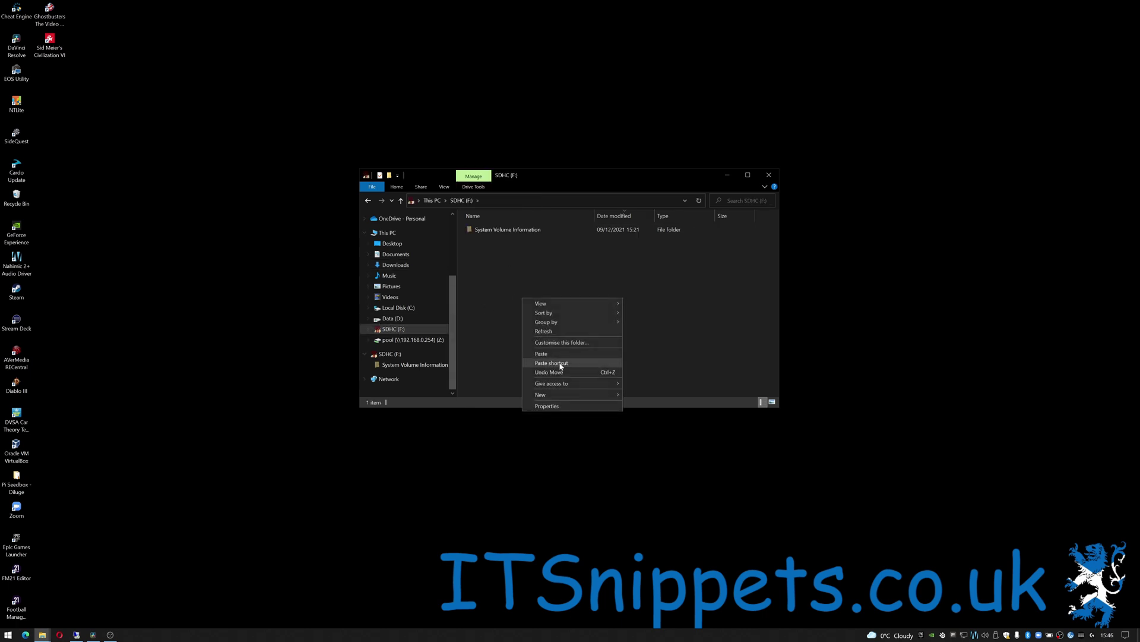
pyautogui.click(557, 355)
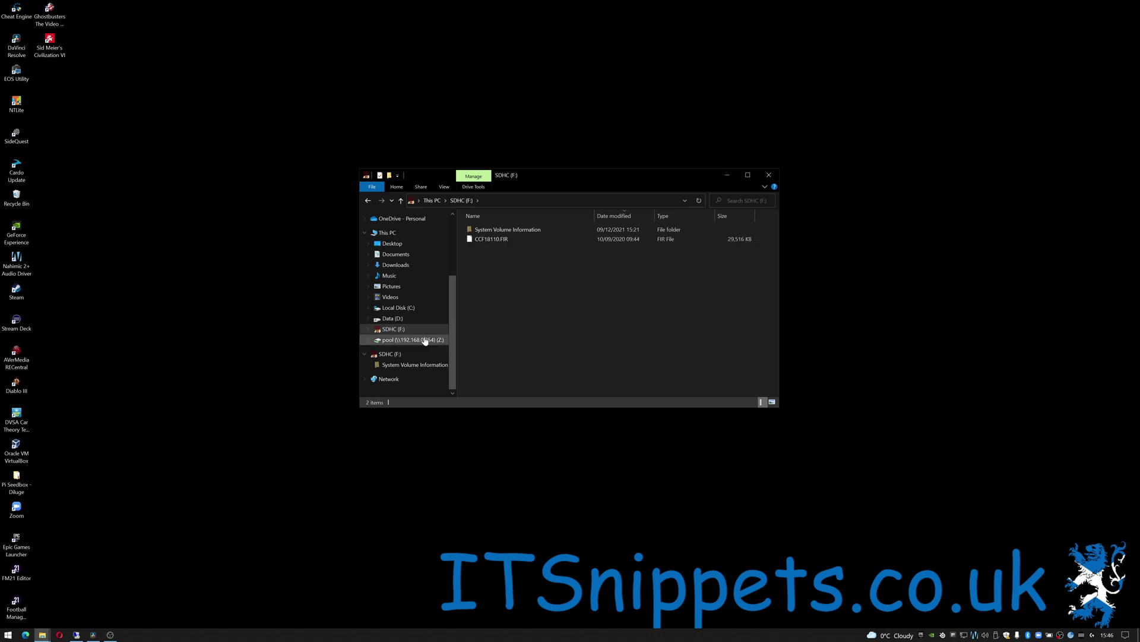
pyautogui.rightClick(401, 329)
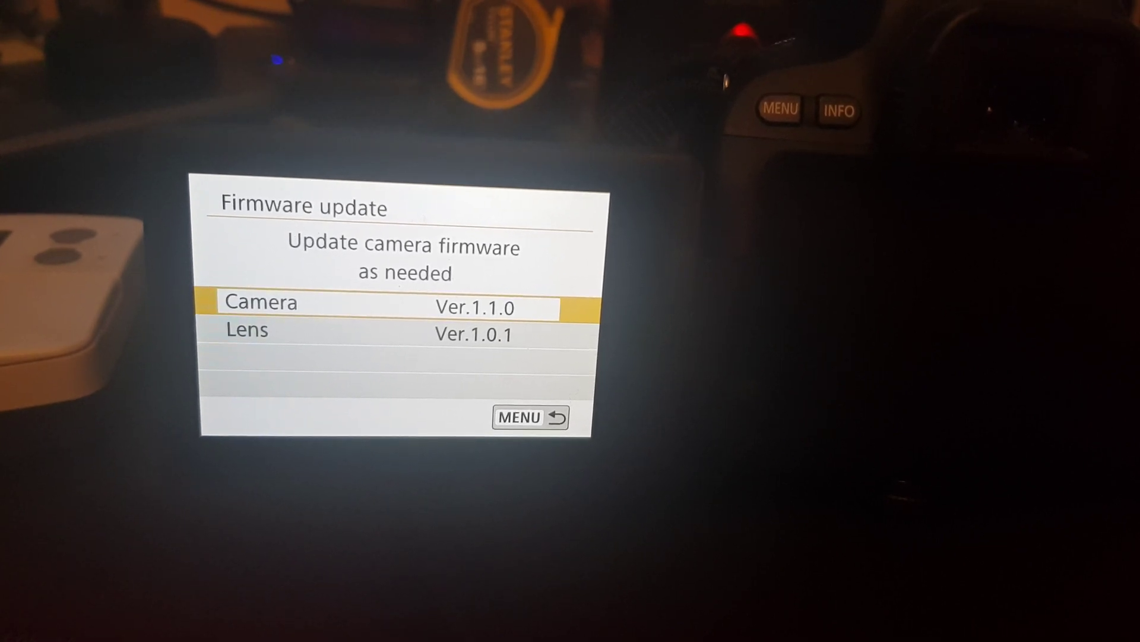
# Step: Highlight the Camera firmware entry on the Firmware update screen
pyautogui.press('Down')
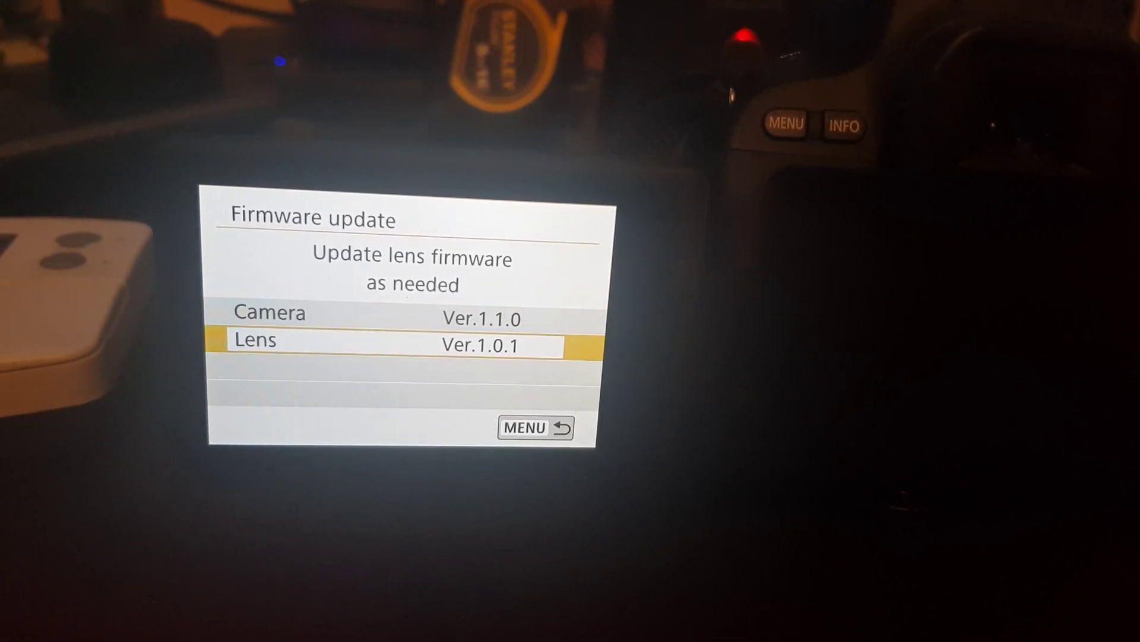
pyautogui.press('Up')
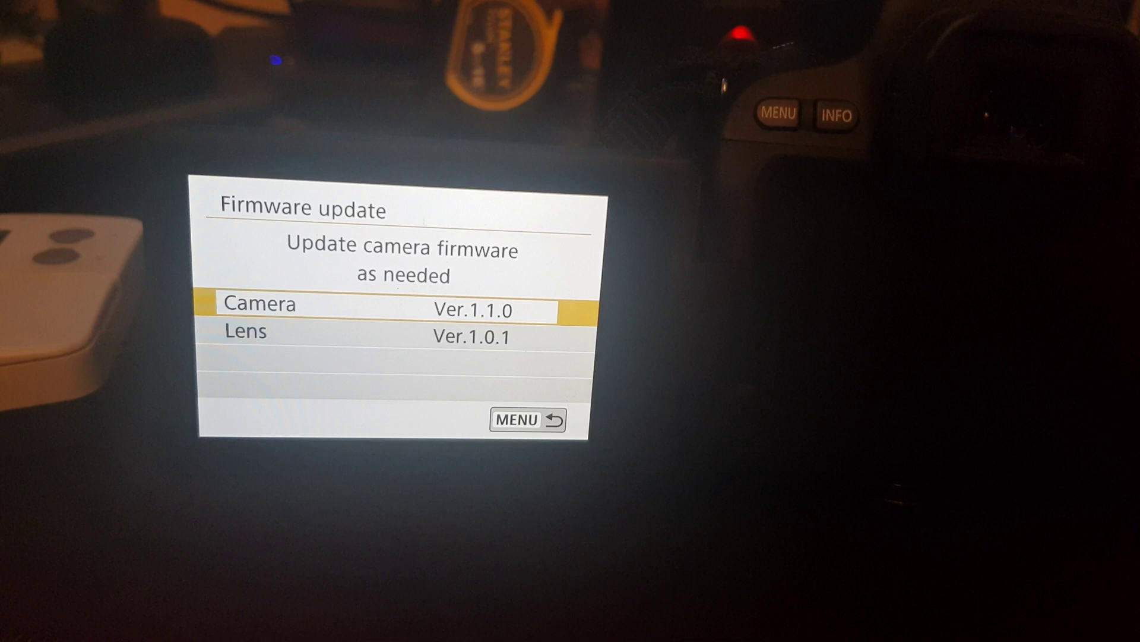